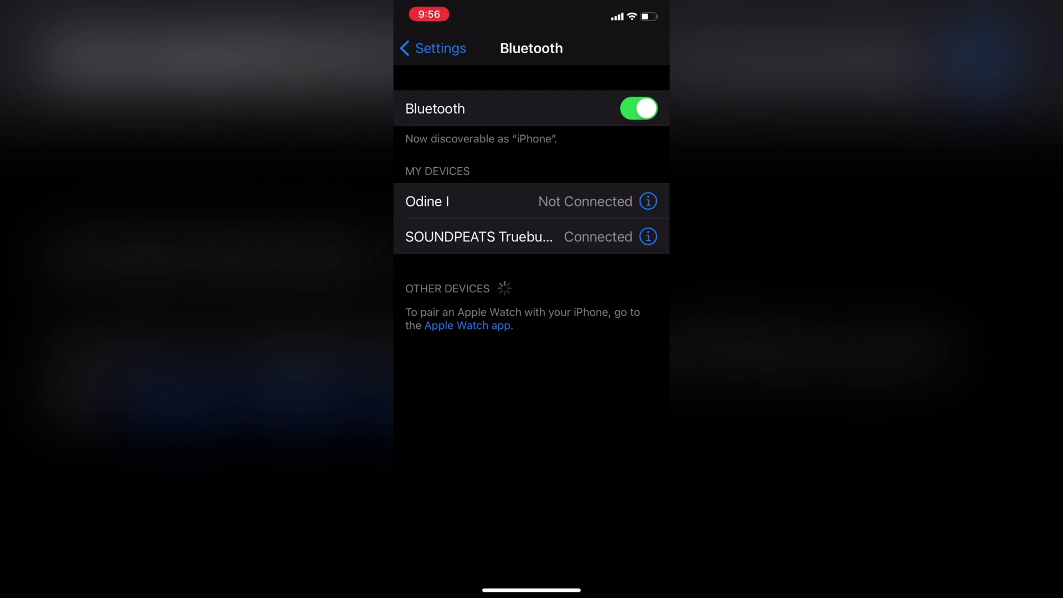
# - Open the SOUNDPEATS Truebuds details and erase the old name from their Name field
pyautogui.click(648, 237)
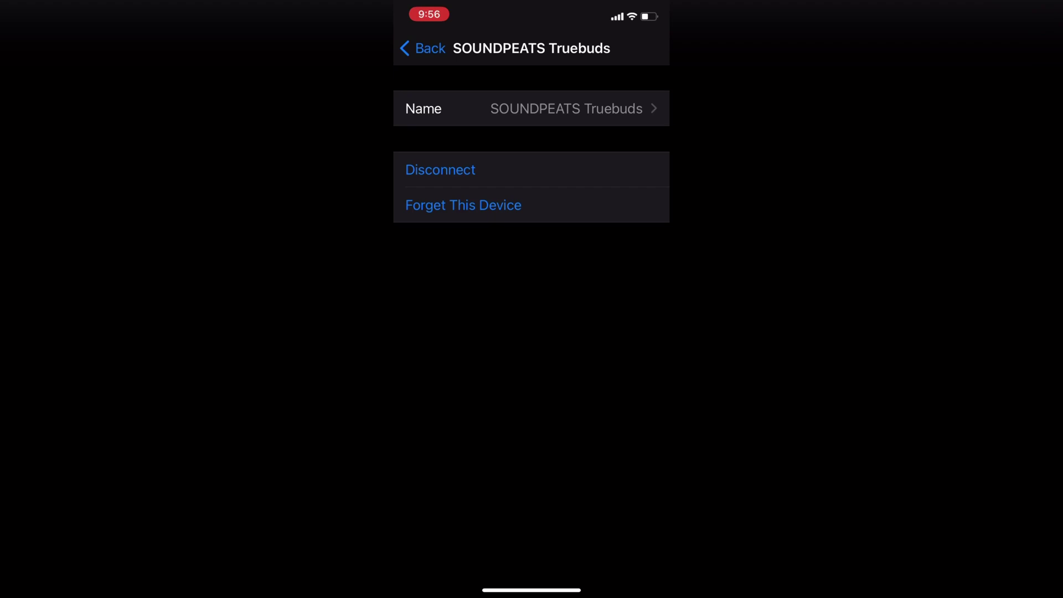
pyautogui.click(531, 108)
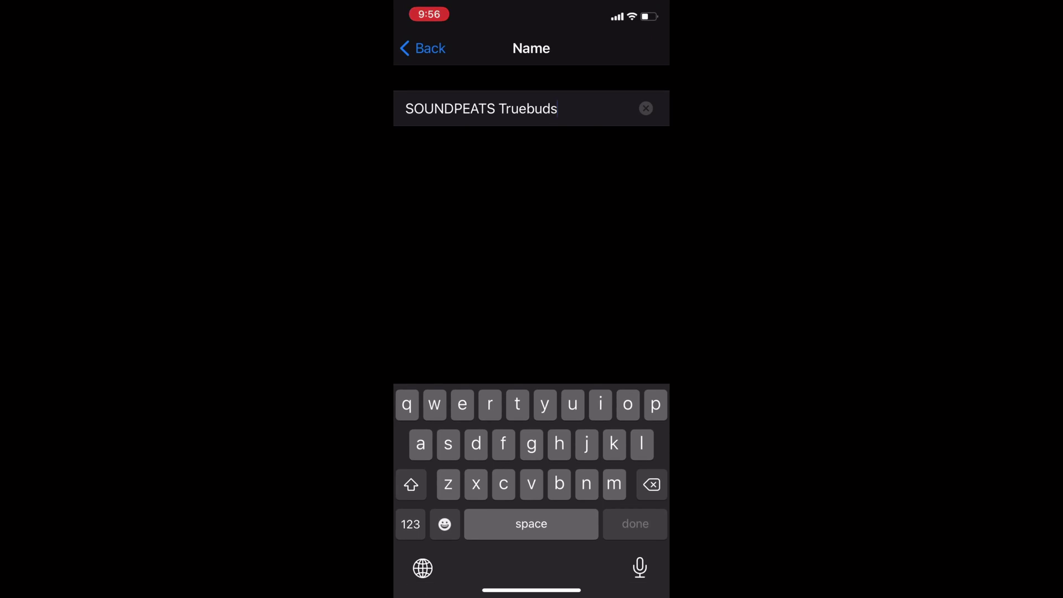
pyautogui.press('BackSpace')
pyautogui.press('BackSpace')
pyautogui.press('BackSpace')
pyautogui.press('BackSpace')
pyautogui.press('BackSpace')
pyautogui.press('BackSpace')
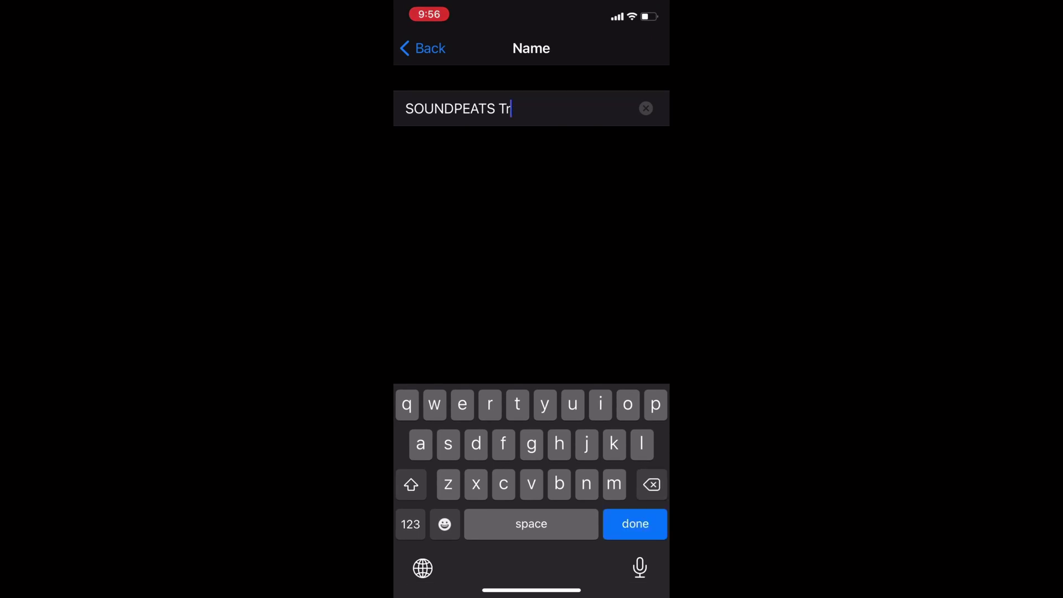
pyautogui.press('BackSpace')
pyautogui.press('BackSpace')
pyautogui.press('BackSpace')
pyautogui.press('BackSpace')
pyautogui.press('BackSpace')
pyautogui.press('BackSpace')
pyautogui.press('BackSpace')
pyautogui.press('BackSpace')
pyautogui.press('BackSpace')
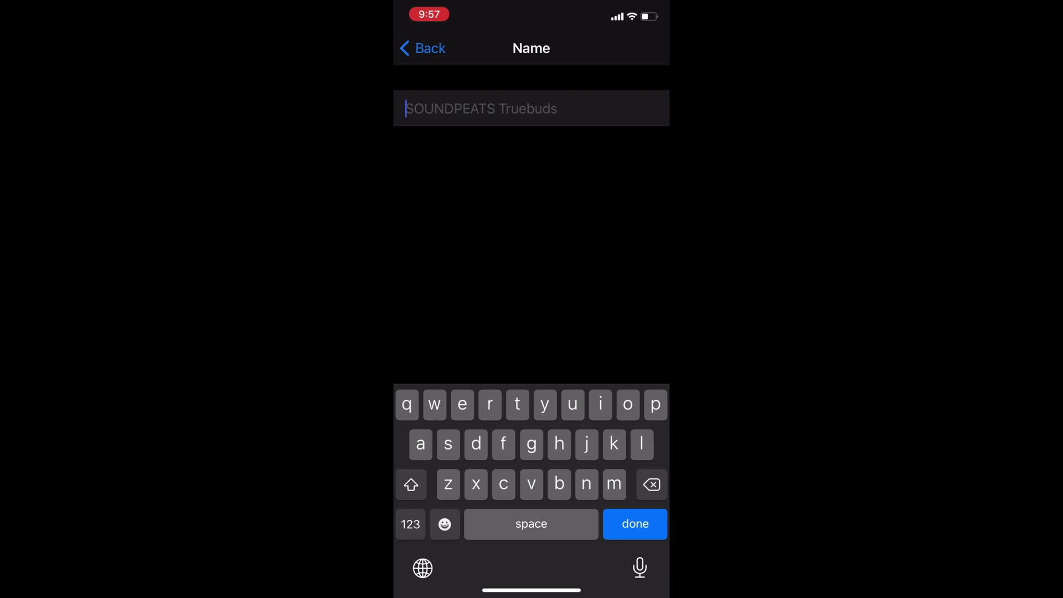
# - Enter '.Mikes Traveling Buds' as the earbuds' name and save it
pyautogui.click(410, 524)
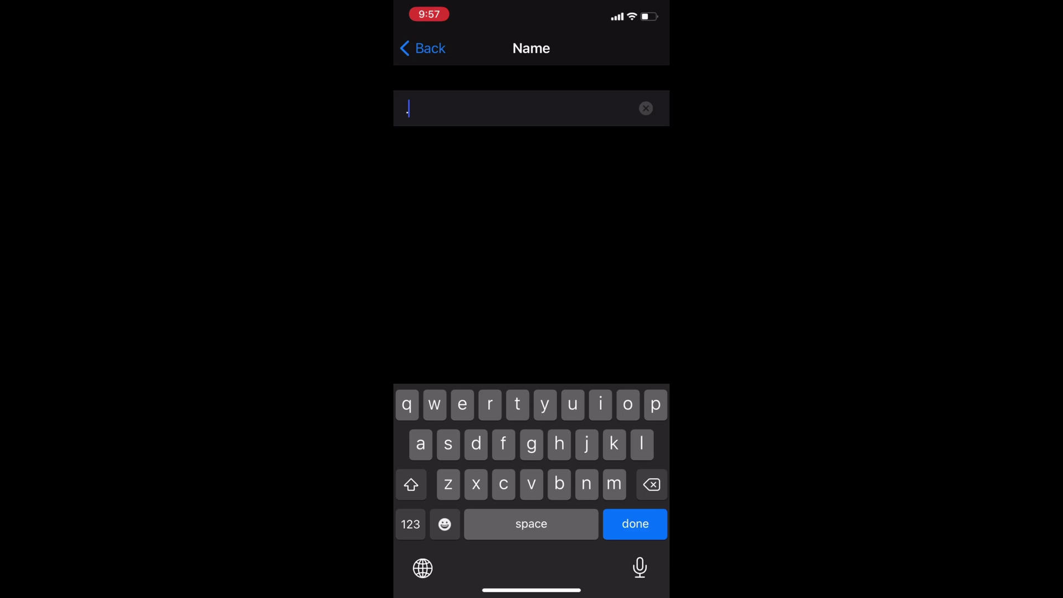
pyautogui.click(411, 484)
pyautogui.write('M')
pyautogui.write('ikes T')
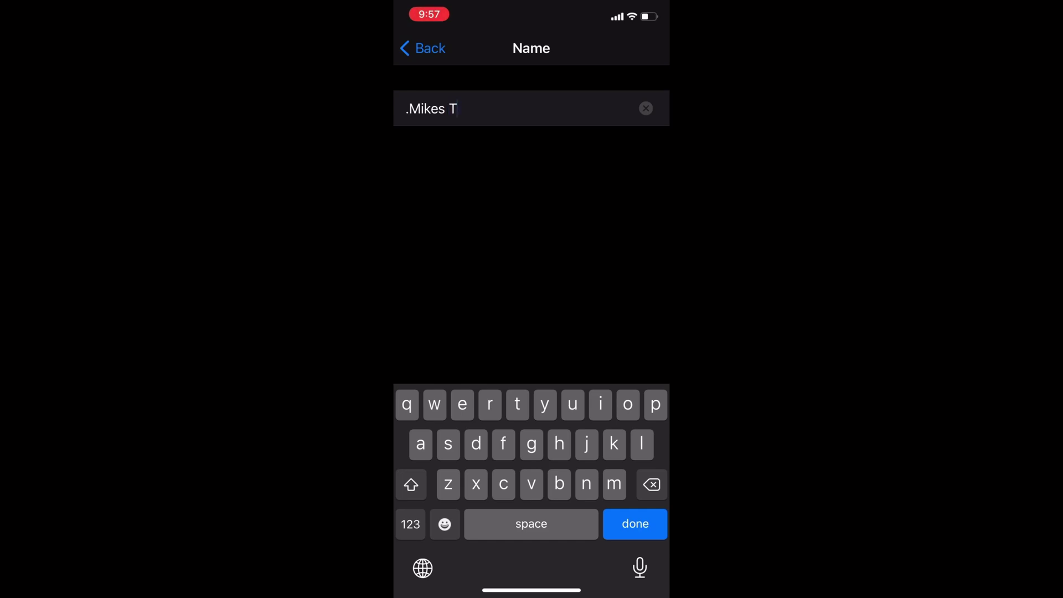
pyautogui.write('ra')
pyautogui.write('vel')
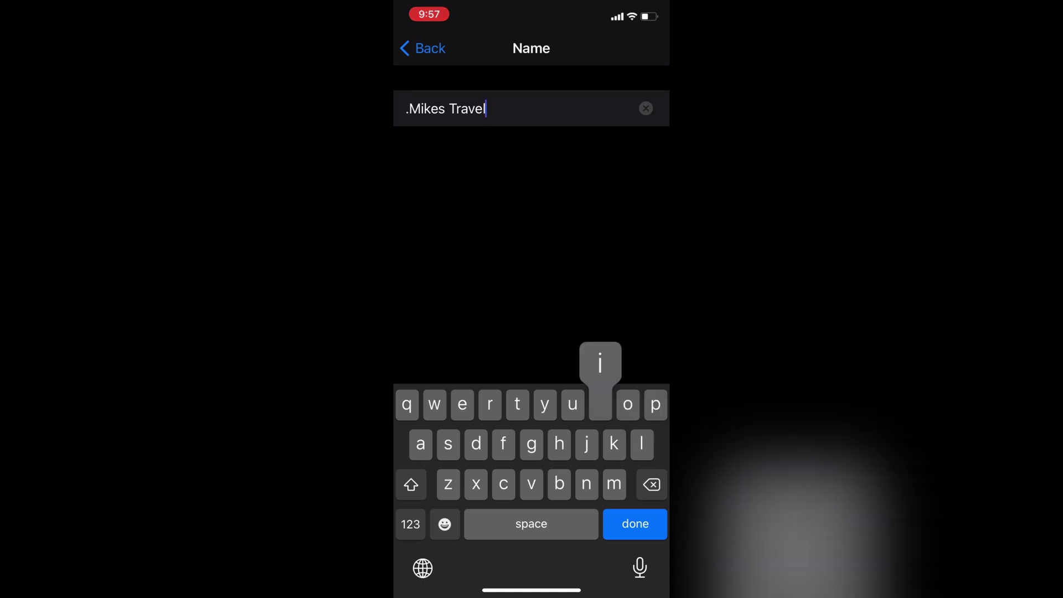
pyautogui.write('ing')
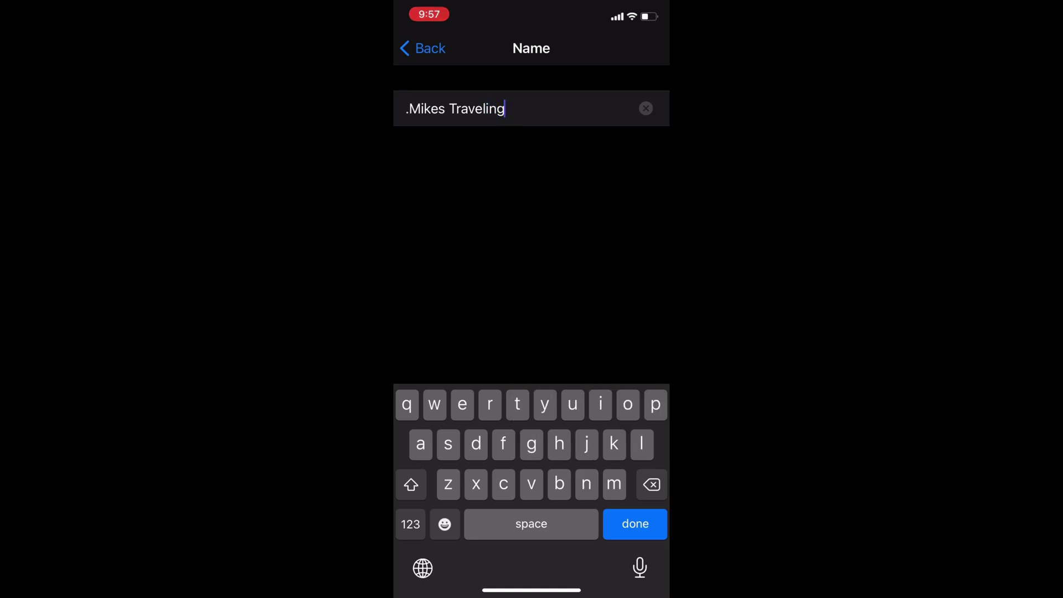
pyautogui.write(' Bu')
pyautogui.write('ds')
pyautogui.click(634, 523)
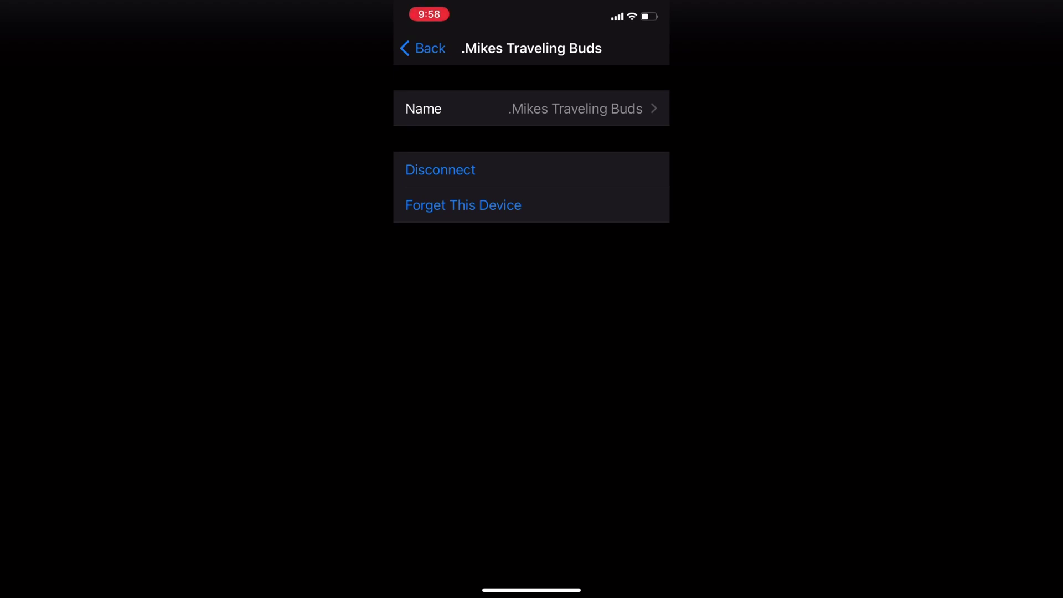
# - Go back to the Bluetooth list, with .Mikes Traveling Buds connected under My Devices
pyautogui.click(423, 48)
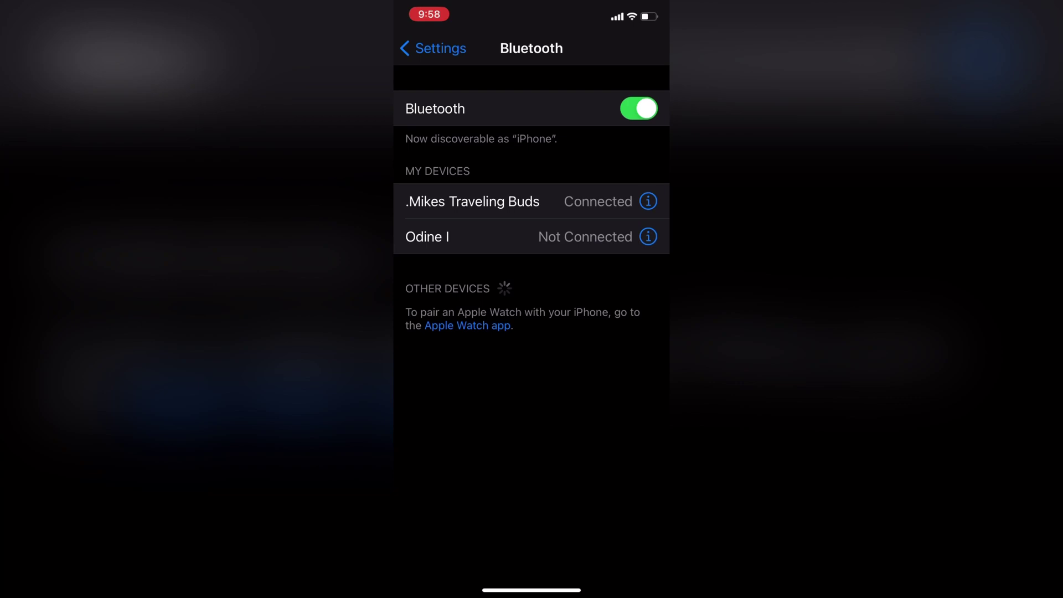
pyautogui.click(472, 201)
pyautogui.click(648, 201)
pyautogui.click(465, 201)
# - Leave Settings for the Home Screen and move to the next page of apps
pyautogui.moveTo(532, 590); pyautogui.dragTo(532, 374)
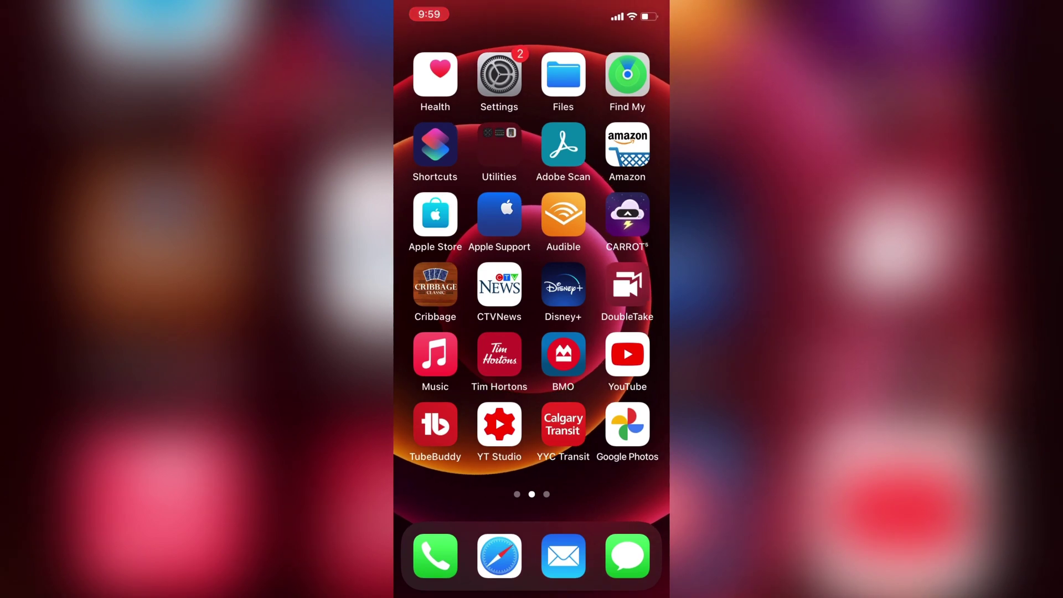
pyautogui.moveTo(614, 332); pyautogui.dragTo(448, 332)
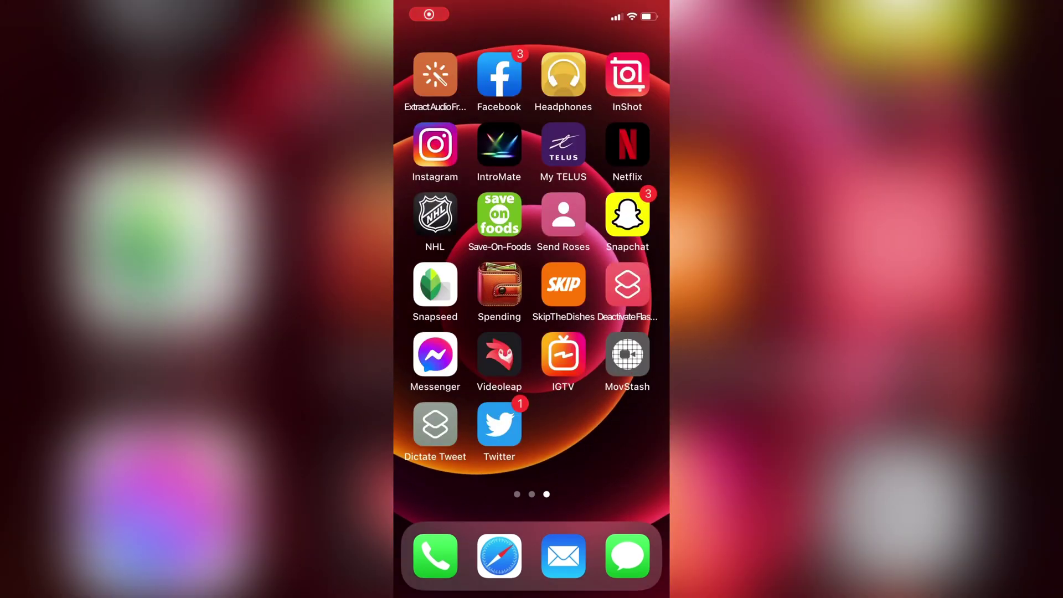